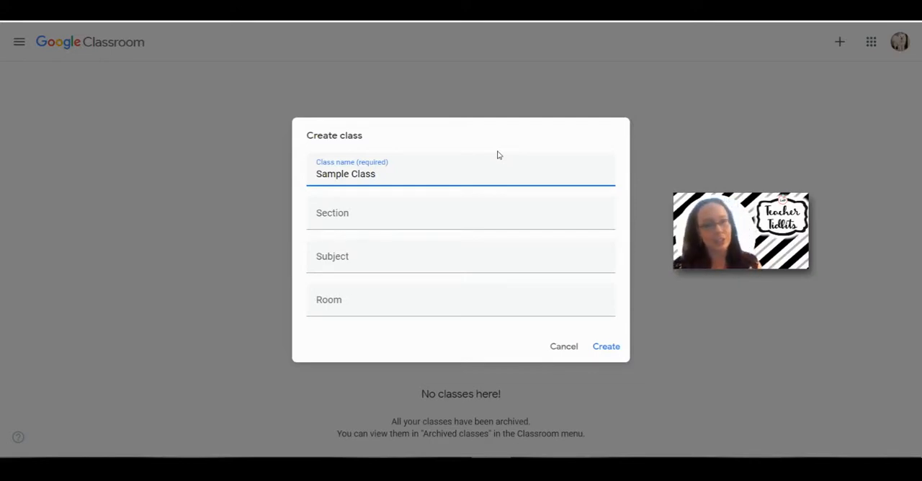
Create the class named Sample Class and open its Classwork page
click(610, 347)
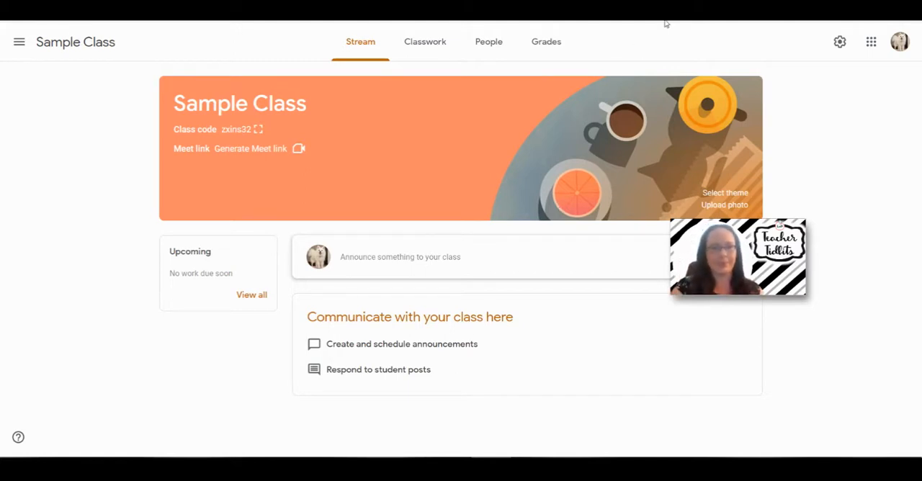
click(434, 46)
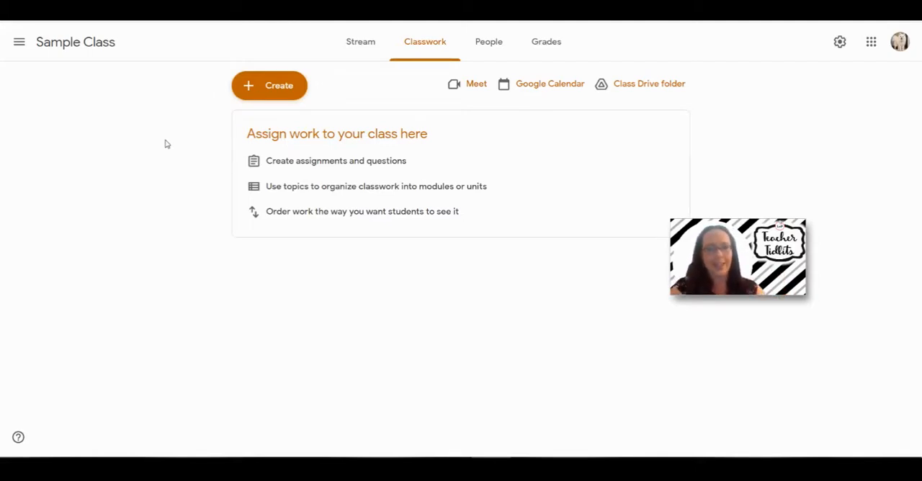
click(348, 48)
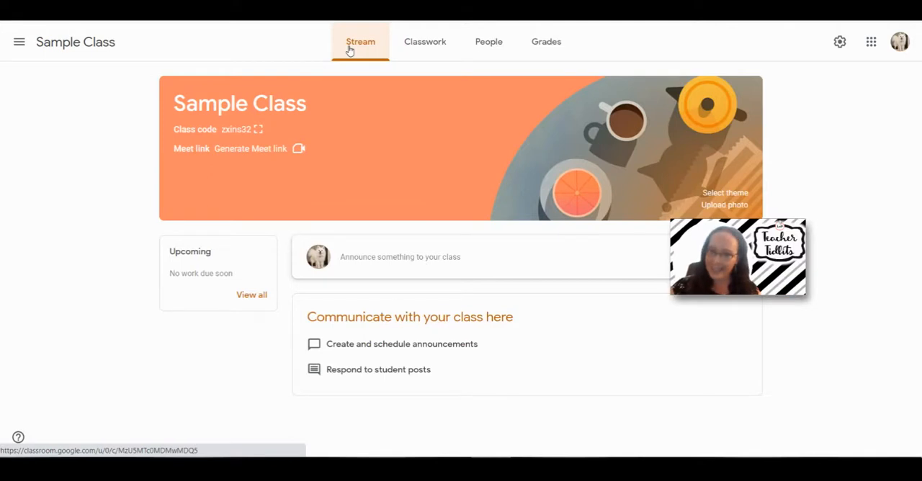
click(419, 46)
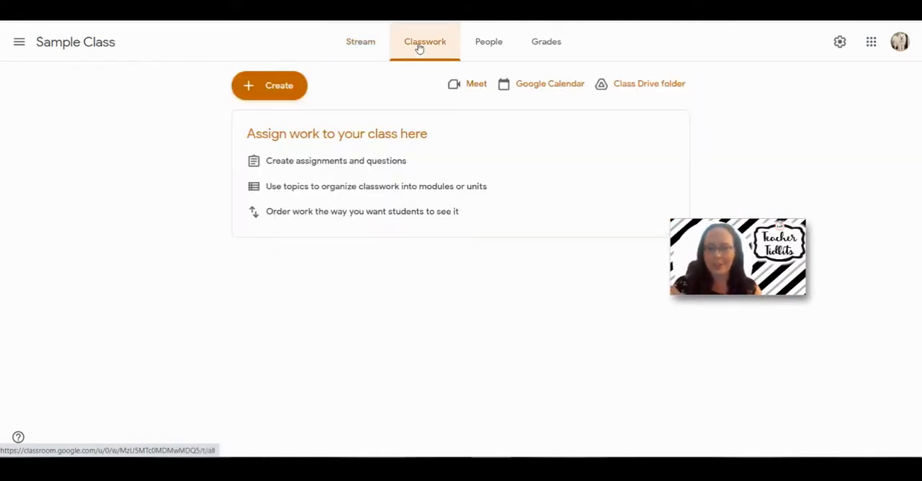
Add a classwork topic named Language Arts
click(263, 85)
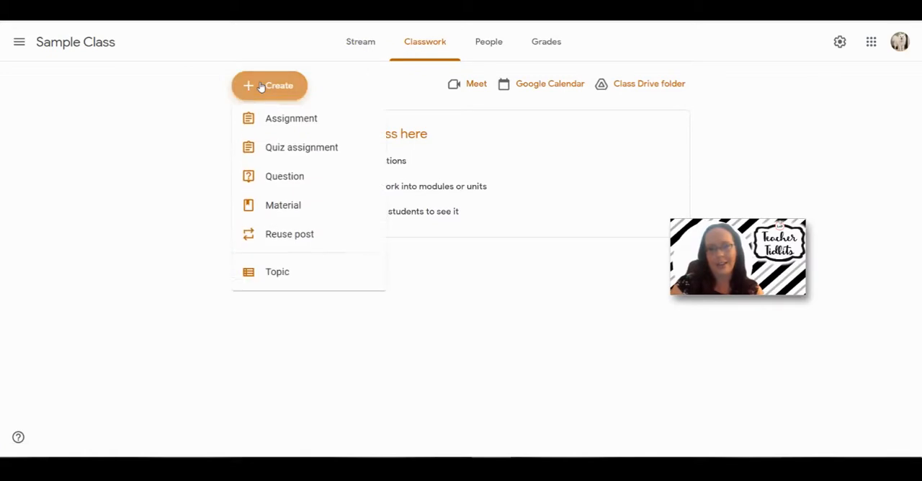
click(276, 279)
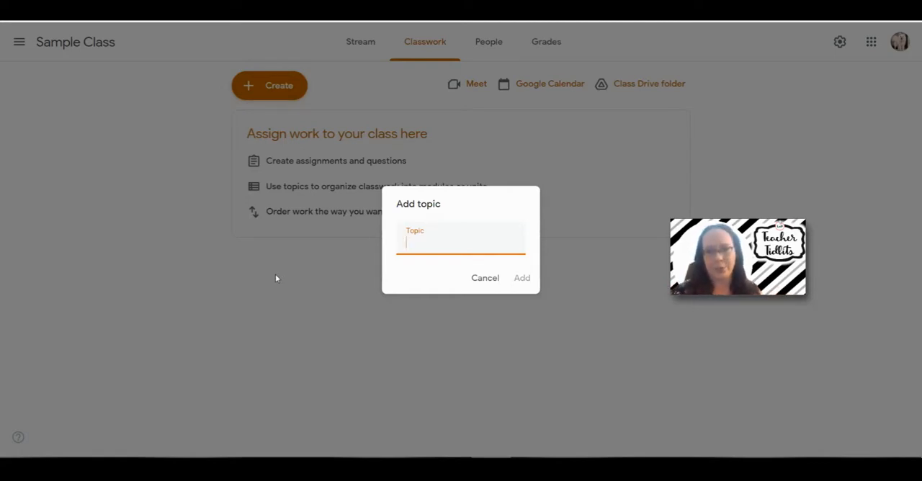
text(L)
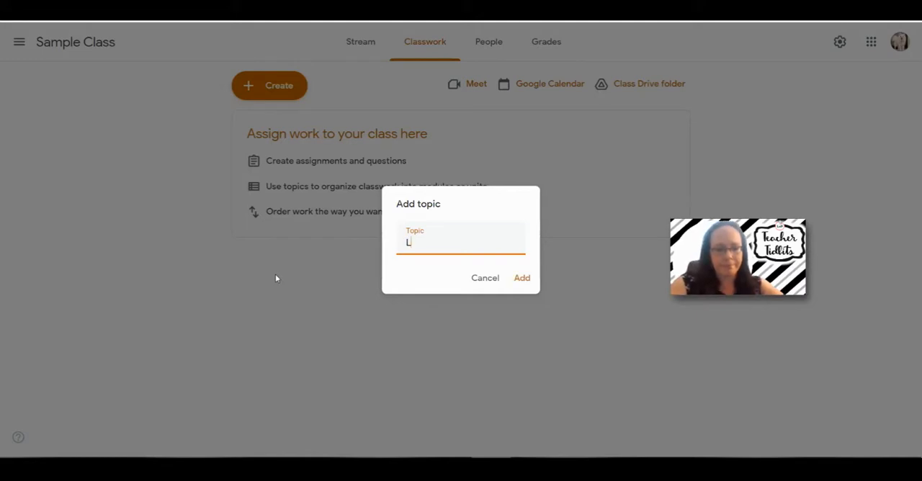
text(anguage Arts)
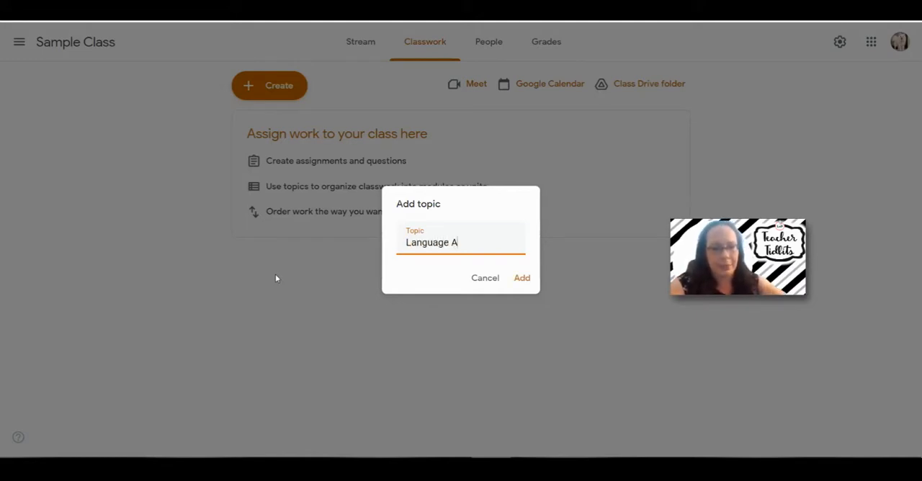
click(533, 276)
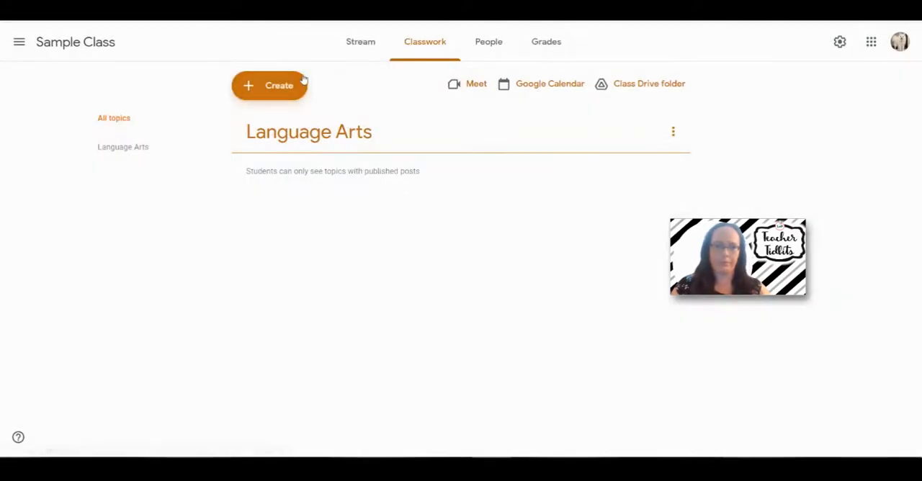
Add a classwork topic named Math
click(301, 81)
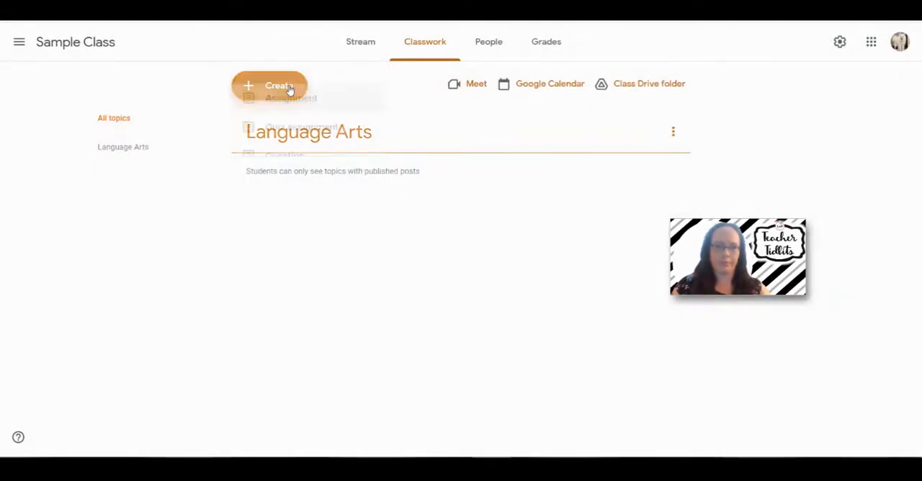
click(286, 283)
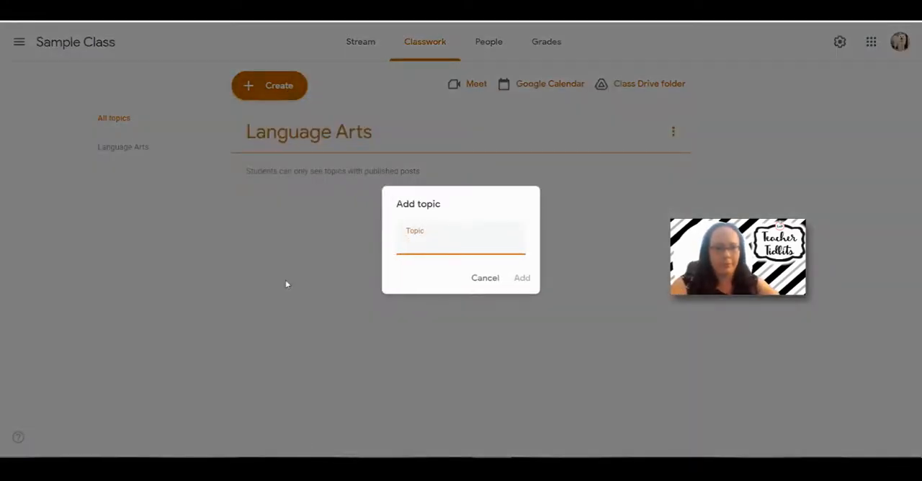
text(Math)
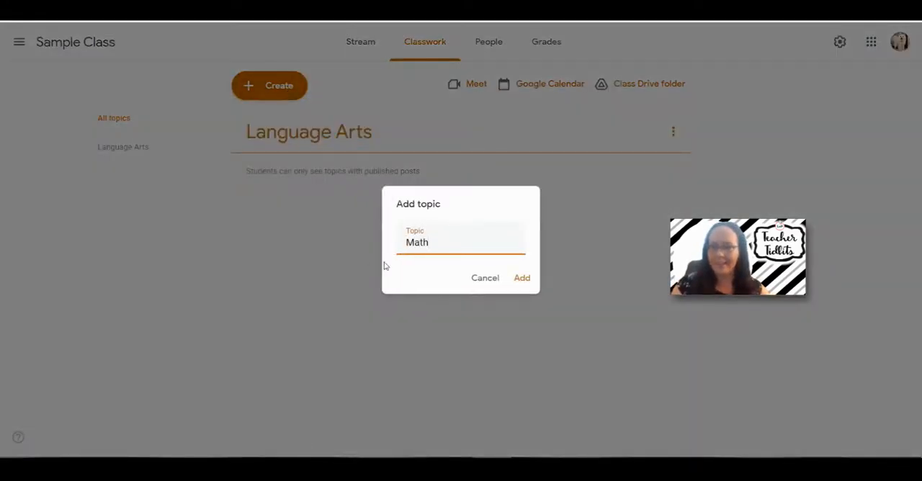
click(521, 277)
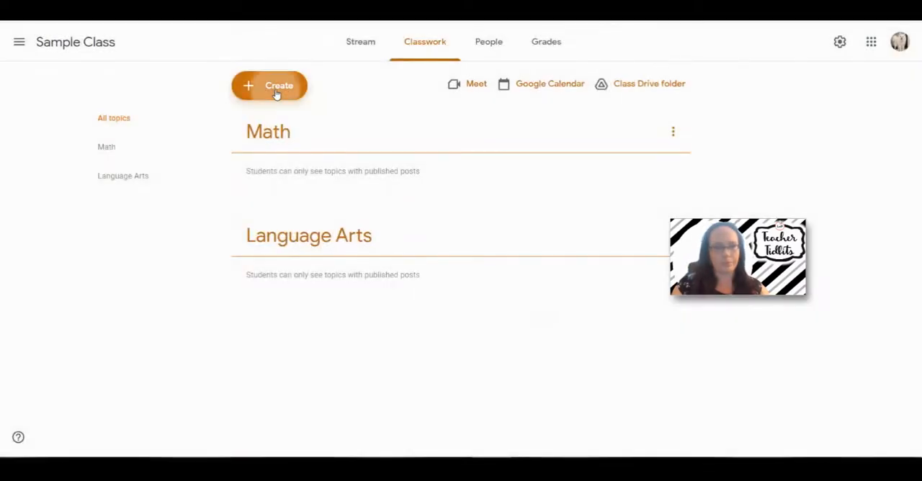
Add a classwork topic named Science
click(276, 94)
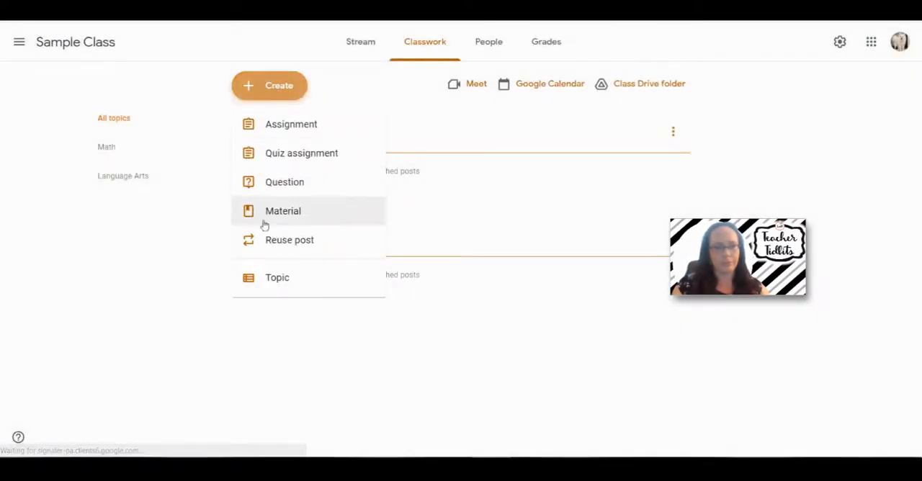
click(287, 279)
text(Science)
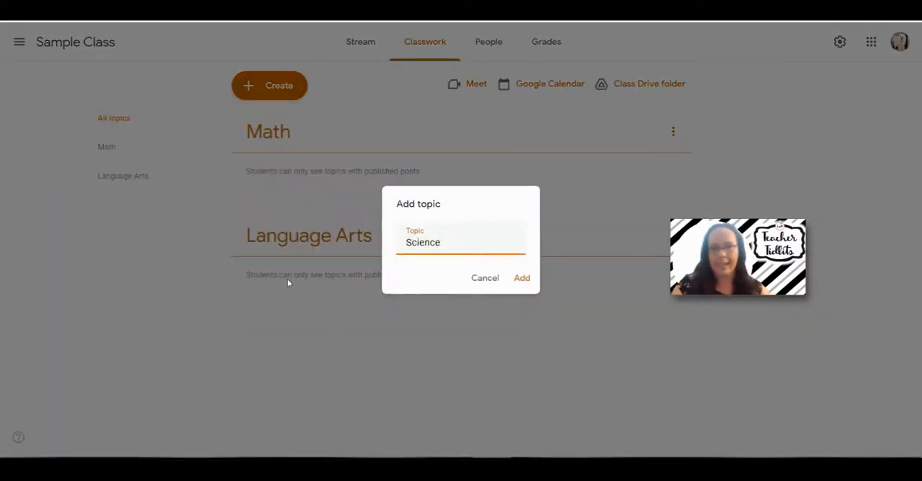
click(523, 278)
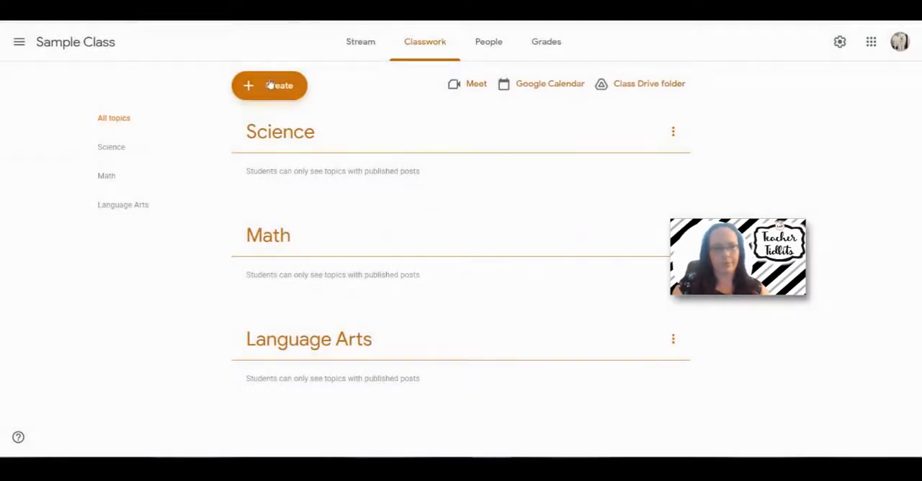
Add a classwork topic named Social Studies
click(269, 85)
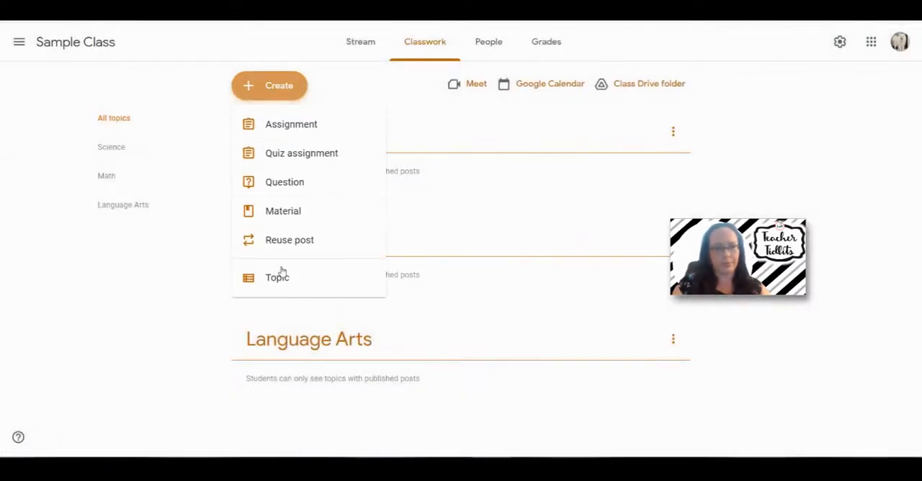
click(286, 284)
text(Socia)
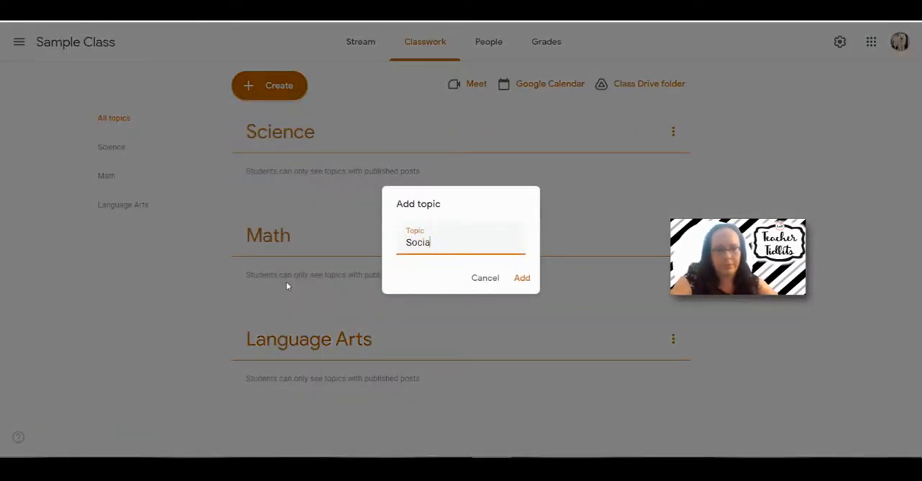
text(l Studies)
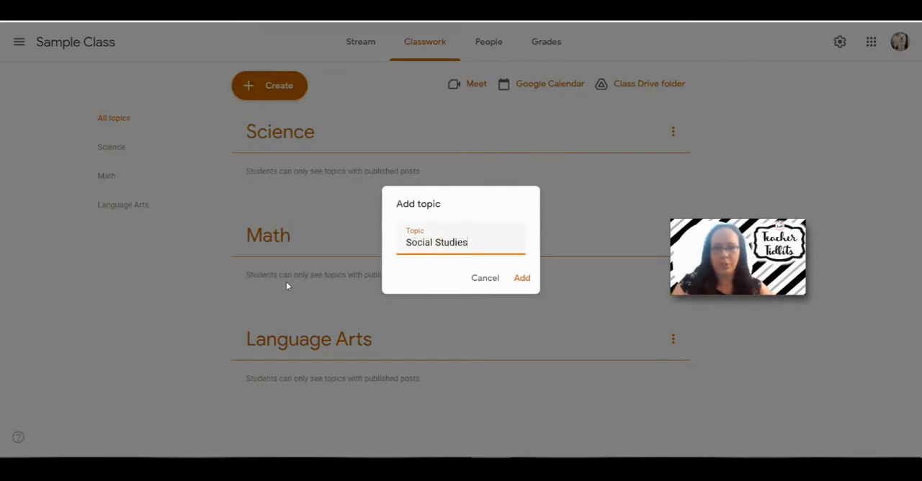
click(521, 278)
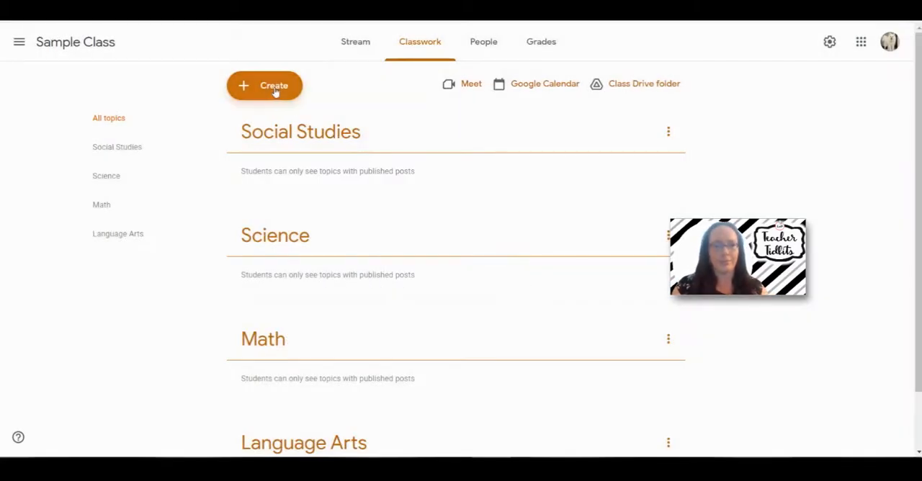
Add a classwork topic named Important Information
click(274, 90)
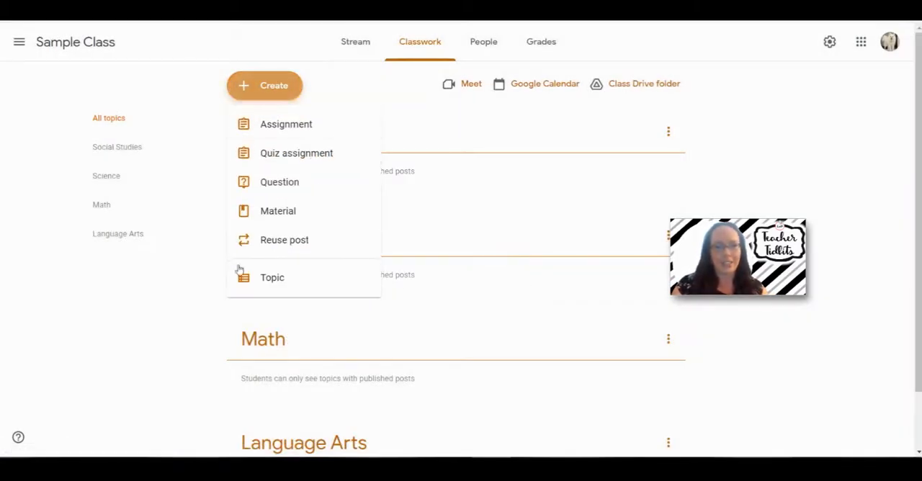
click(274, 281)
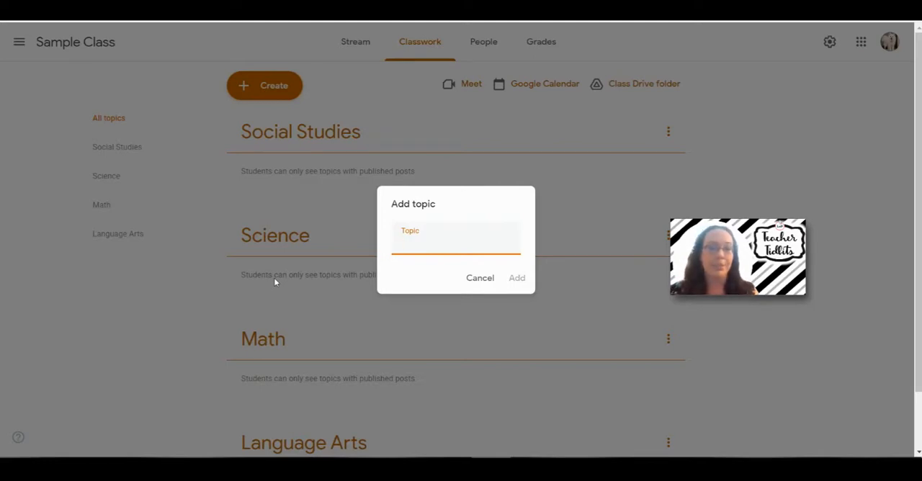
text(I)
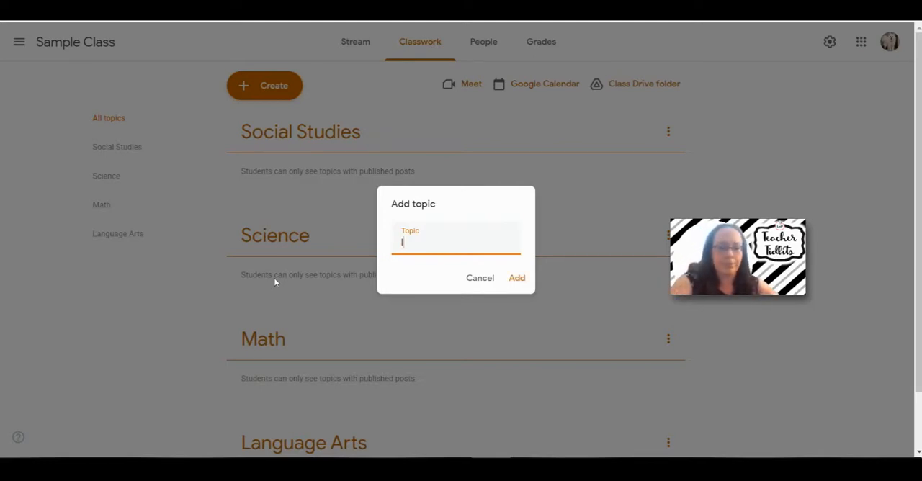
text(mportant Information)
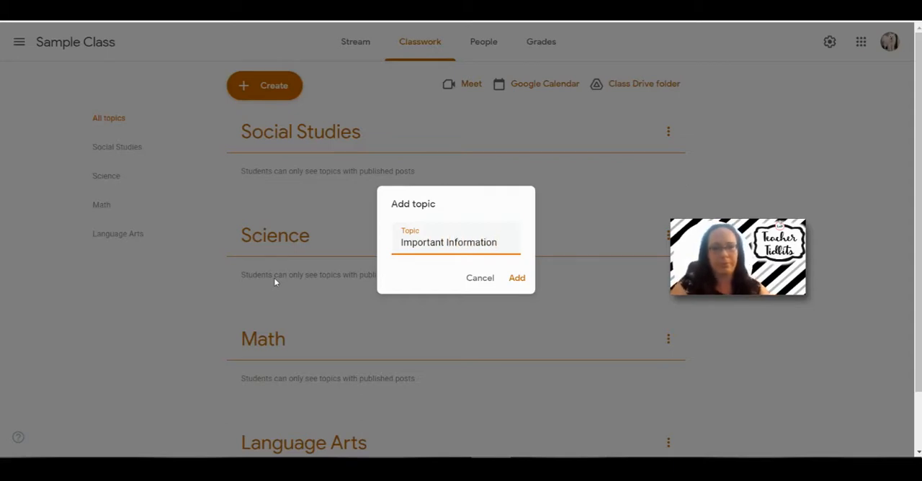
click(516, 278)
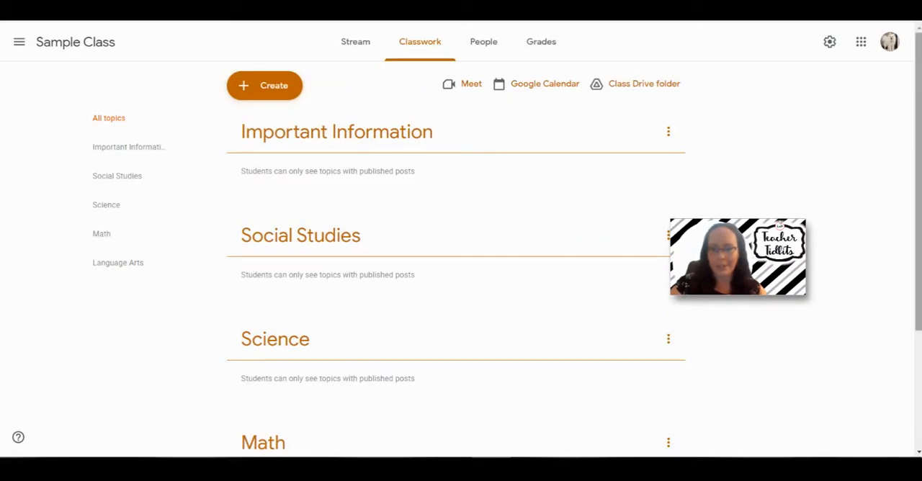
Reorder the topics so Language Arts sits directly below Important Information and Math directly below Language Arts
scroll(143, 334, down, 2)
scroll(455, 395, down, 1)
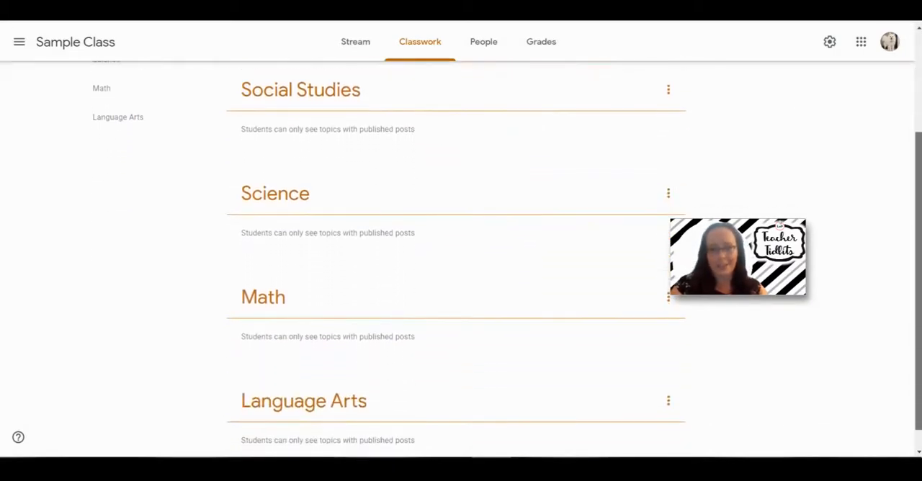
drag(420, 399, 376, 124)
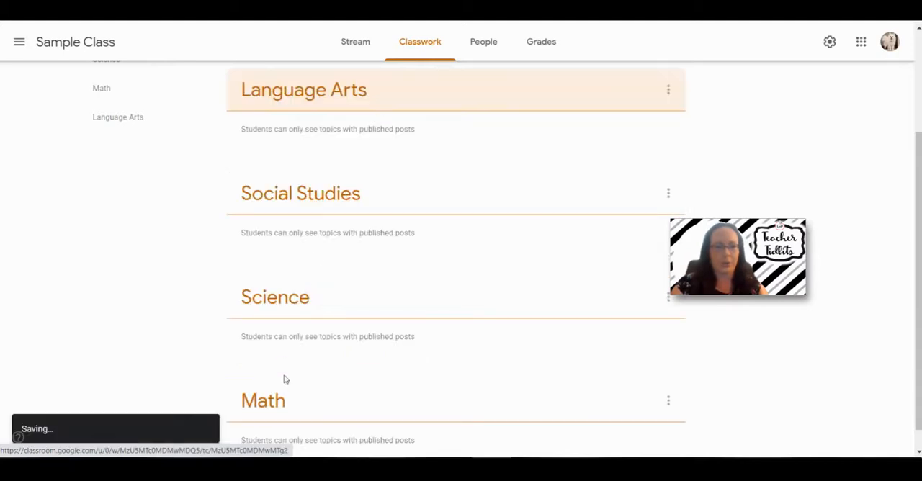
drag(296, 375, 310, 149)
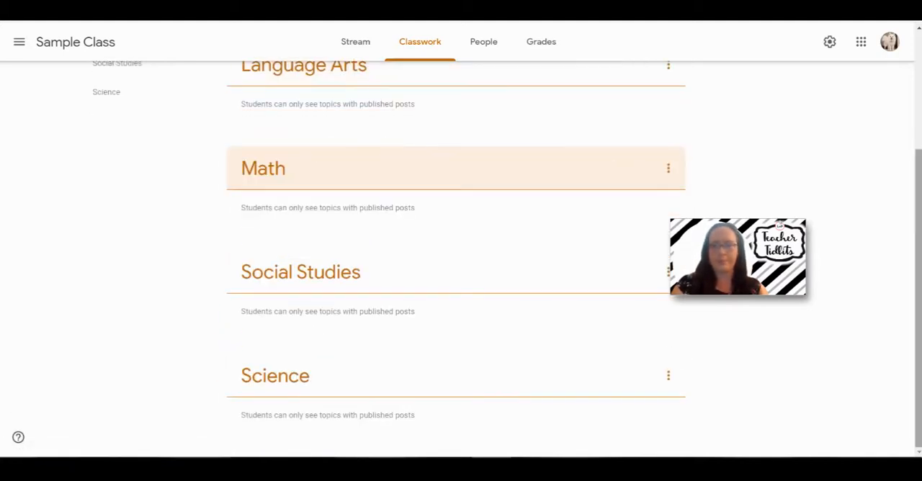
scroll(456, 259, up, 3)
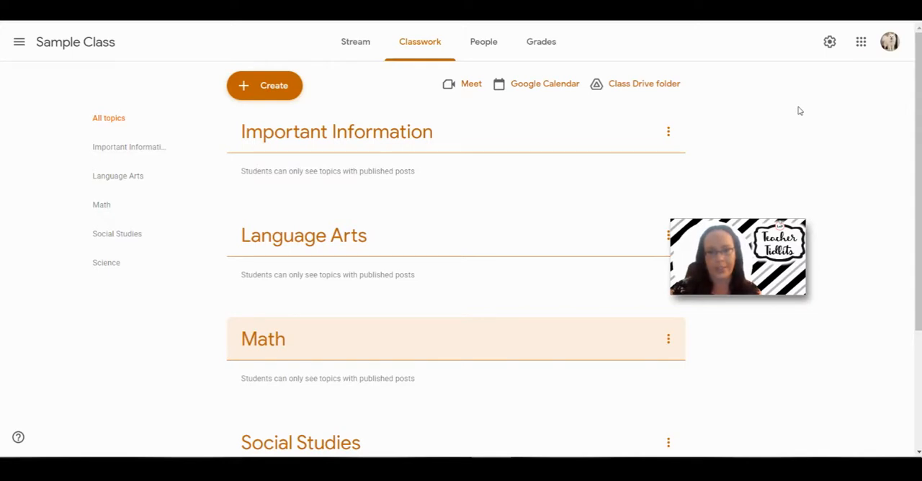
Start a new classwork topic and enter Class Jobs as its name
click(292, 92)
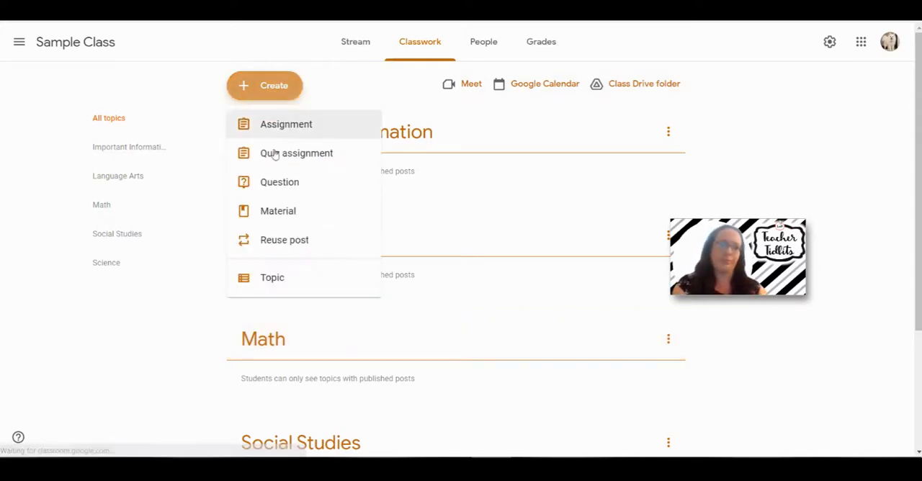
click(286, 276)
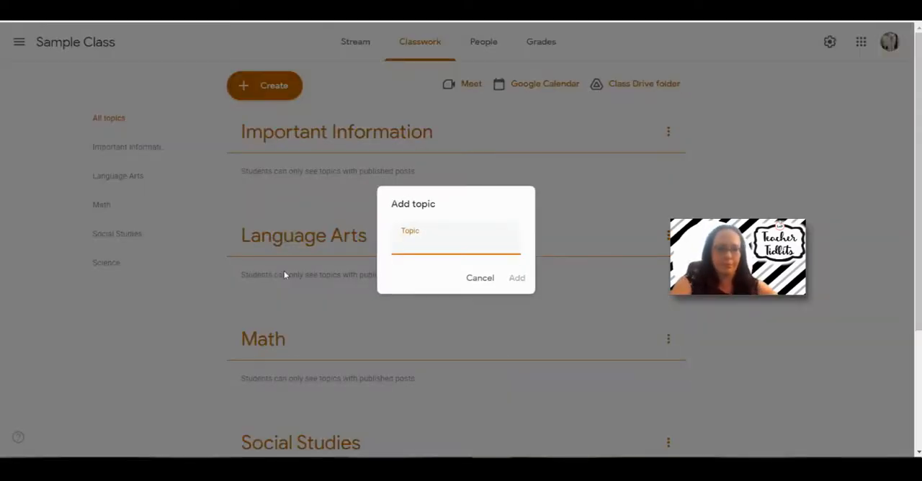
text(Class Jobs)
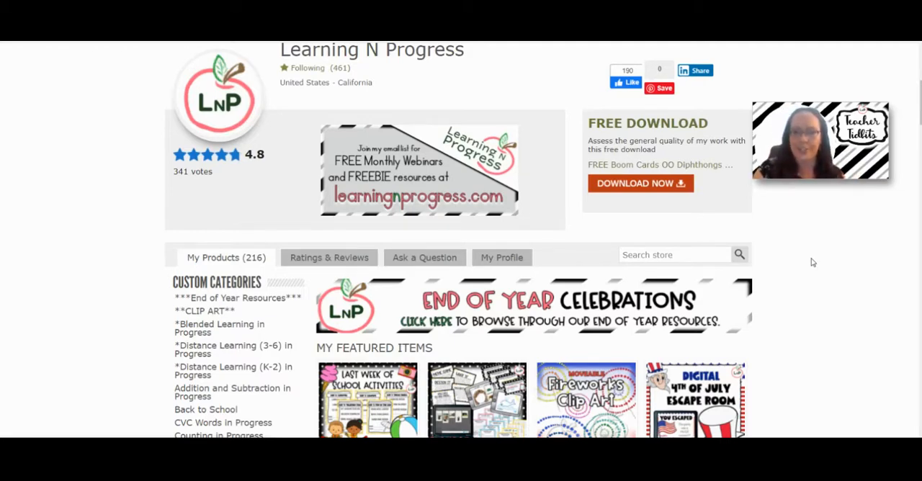
In the Learning N Progress store on Teachers Pay Teachers, browse the Back to School category and view the Virtual Classroom Jobs product page
scroll(61, 298, down, 2)
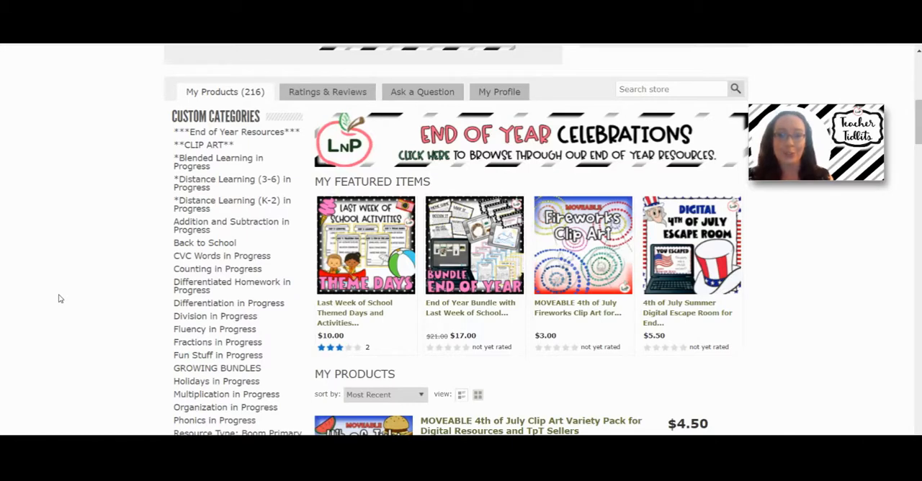
click(221, 247)
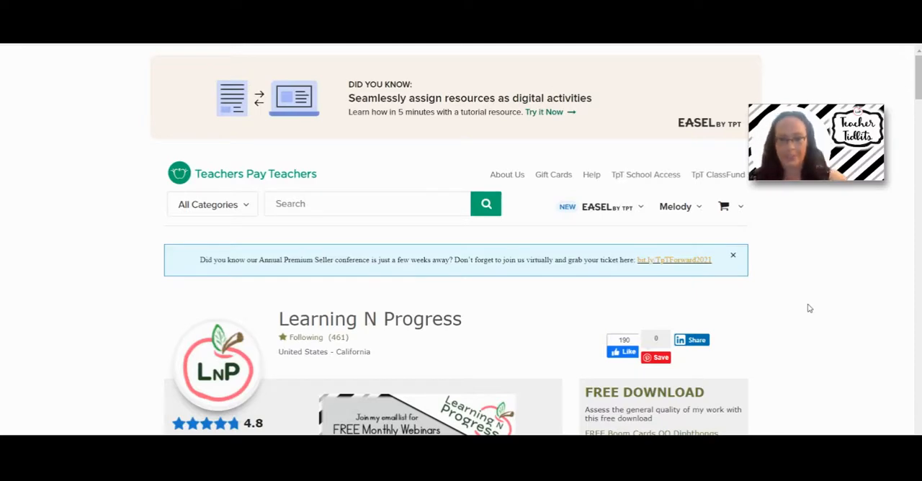
scroll(809, 308, down, 5)
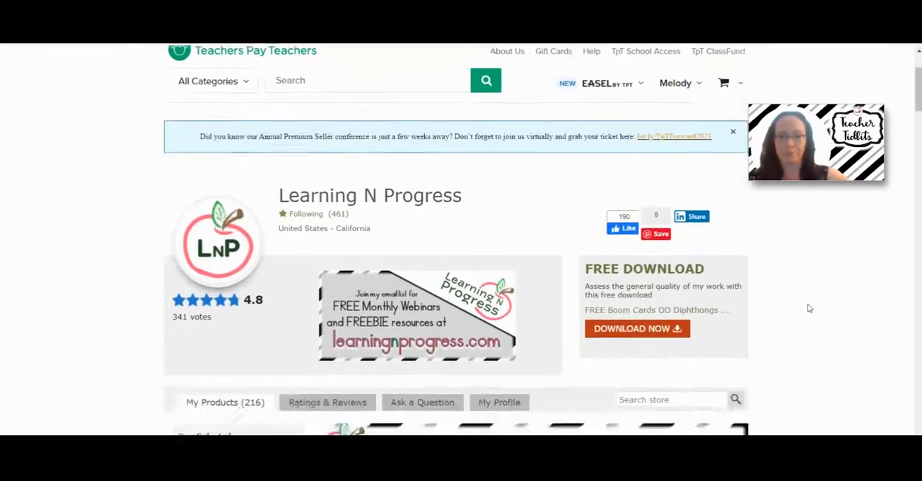
scroll(809, 308, down, 10)
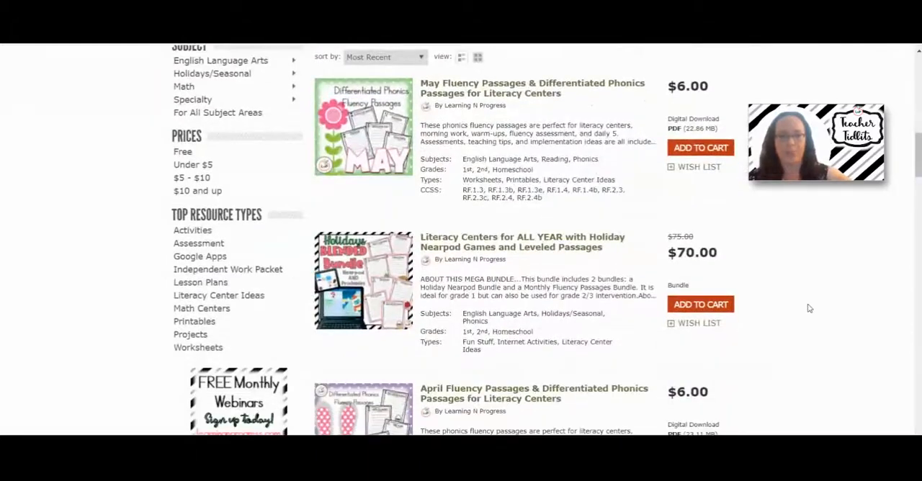
scroll(809, 308, down, 9)
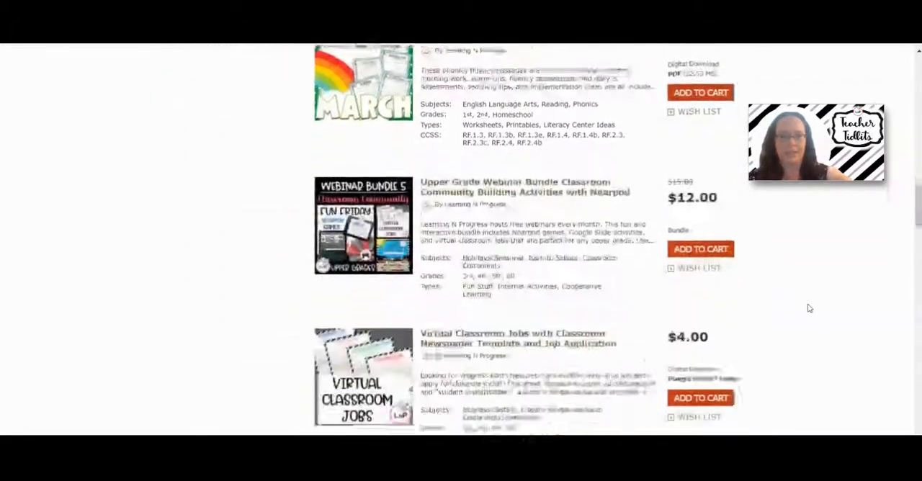
scroll(809, 308, up, 1)
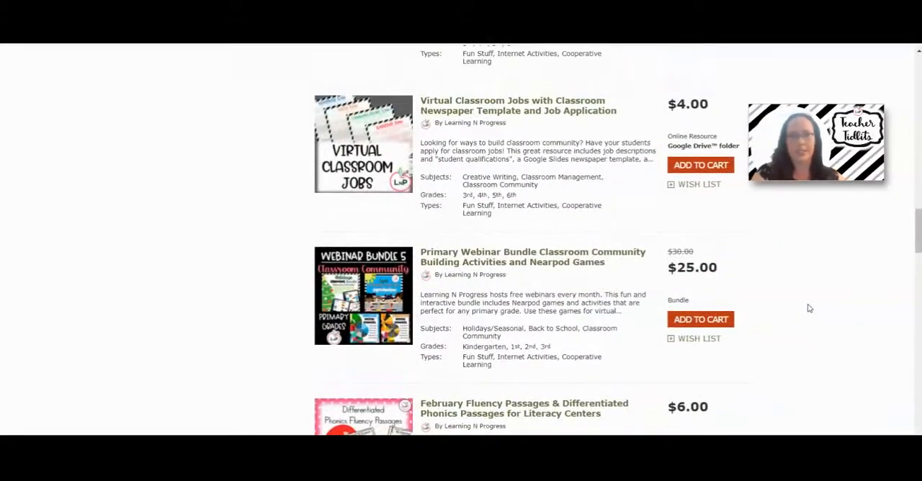
click(540, 111)
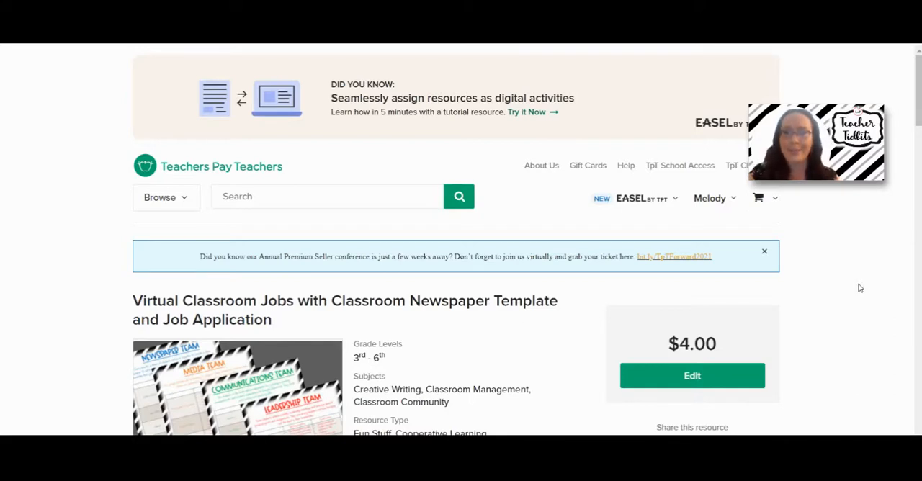
scroll(858, 288, down, 5)
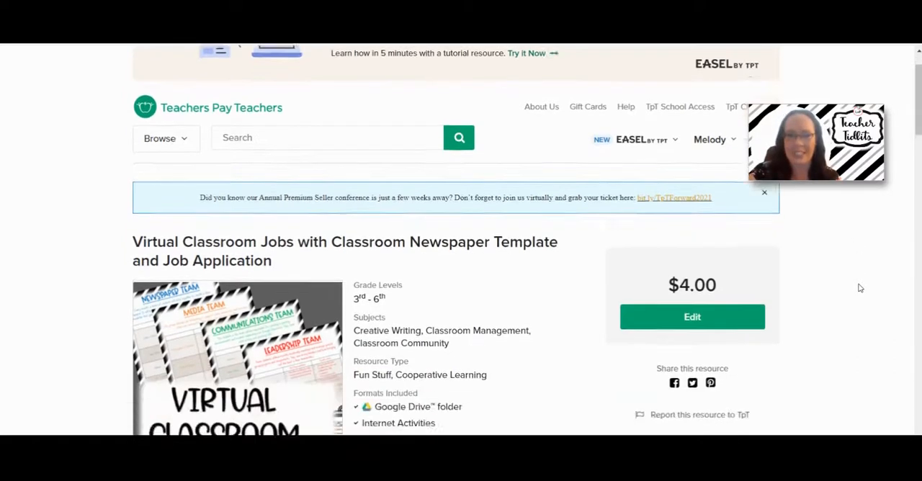
scroll(858, 288, down, 1)
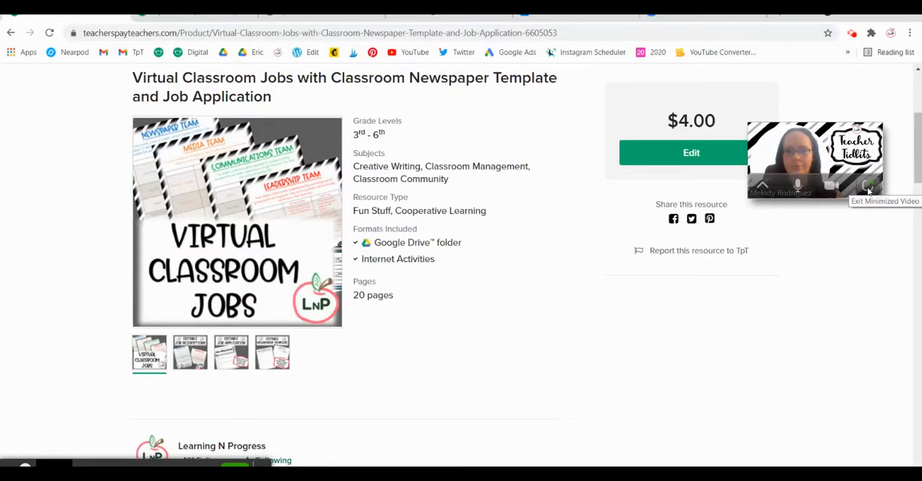
click(868, 188)
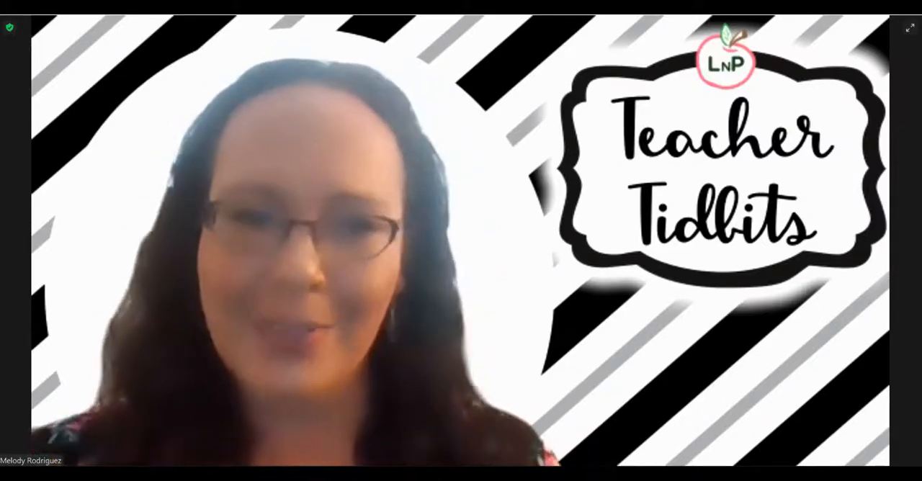